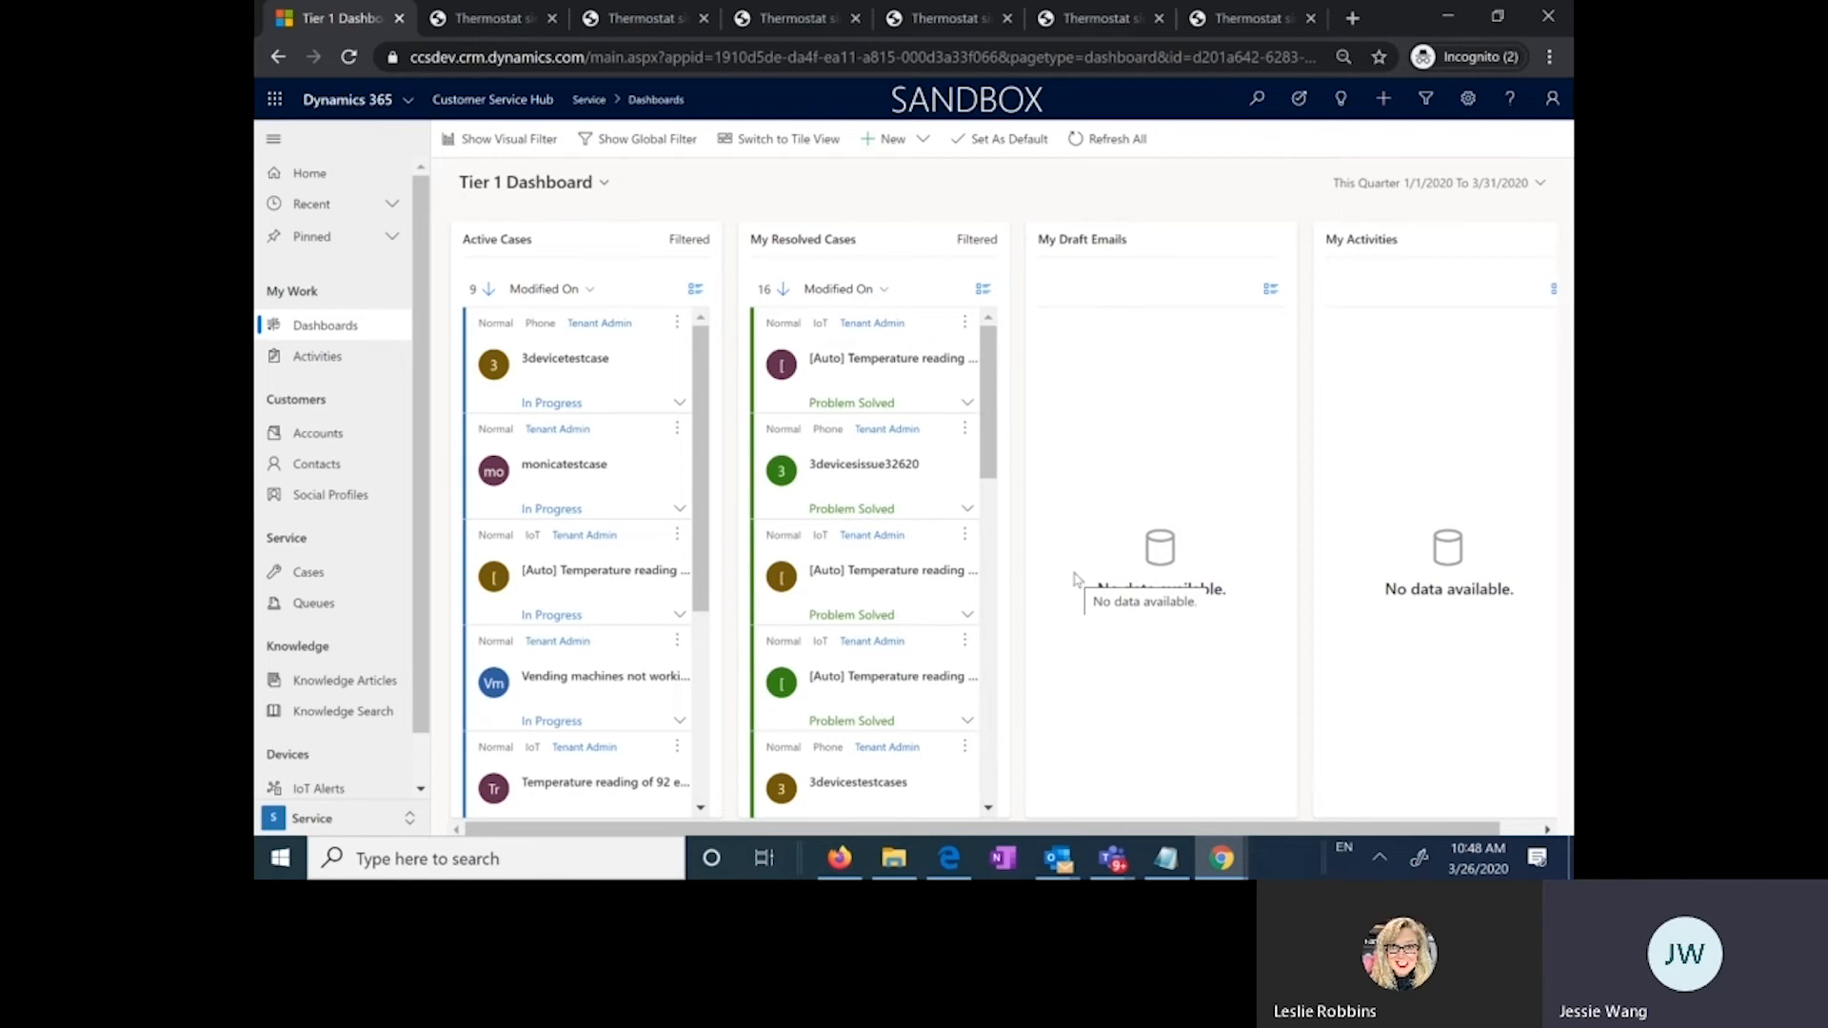
Step: Run an Advanced Find query that looks for Sites records
left_click(1418, 105)
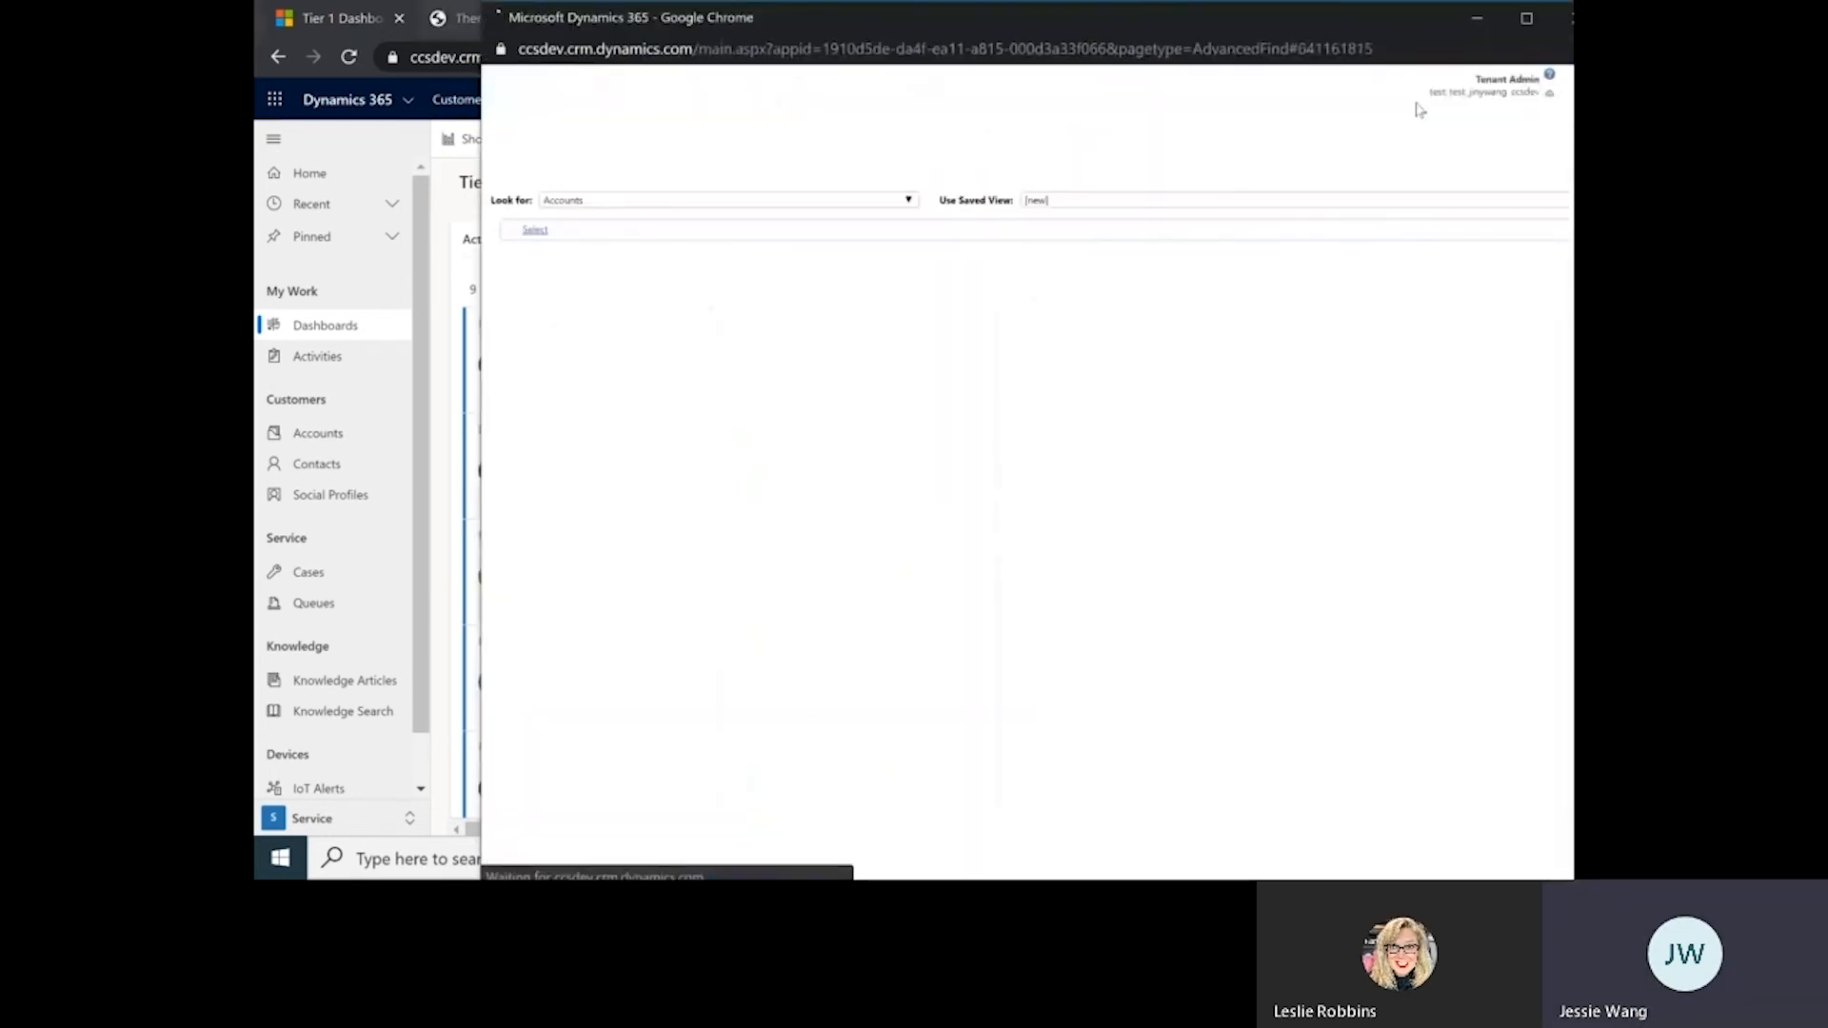
left_click(910, 202)
key("s")
key("s")
key("s")
key("s")
key("s")
key("s")
key("s")
key("s")
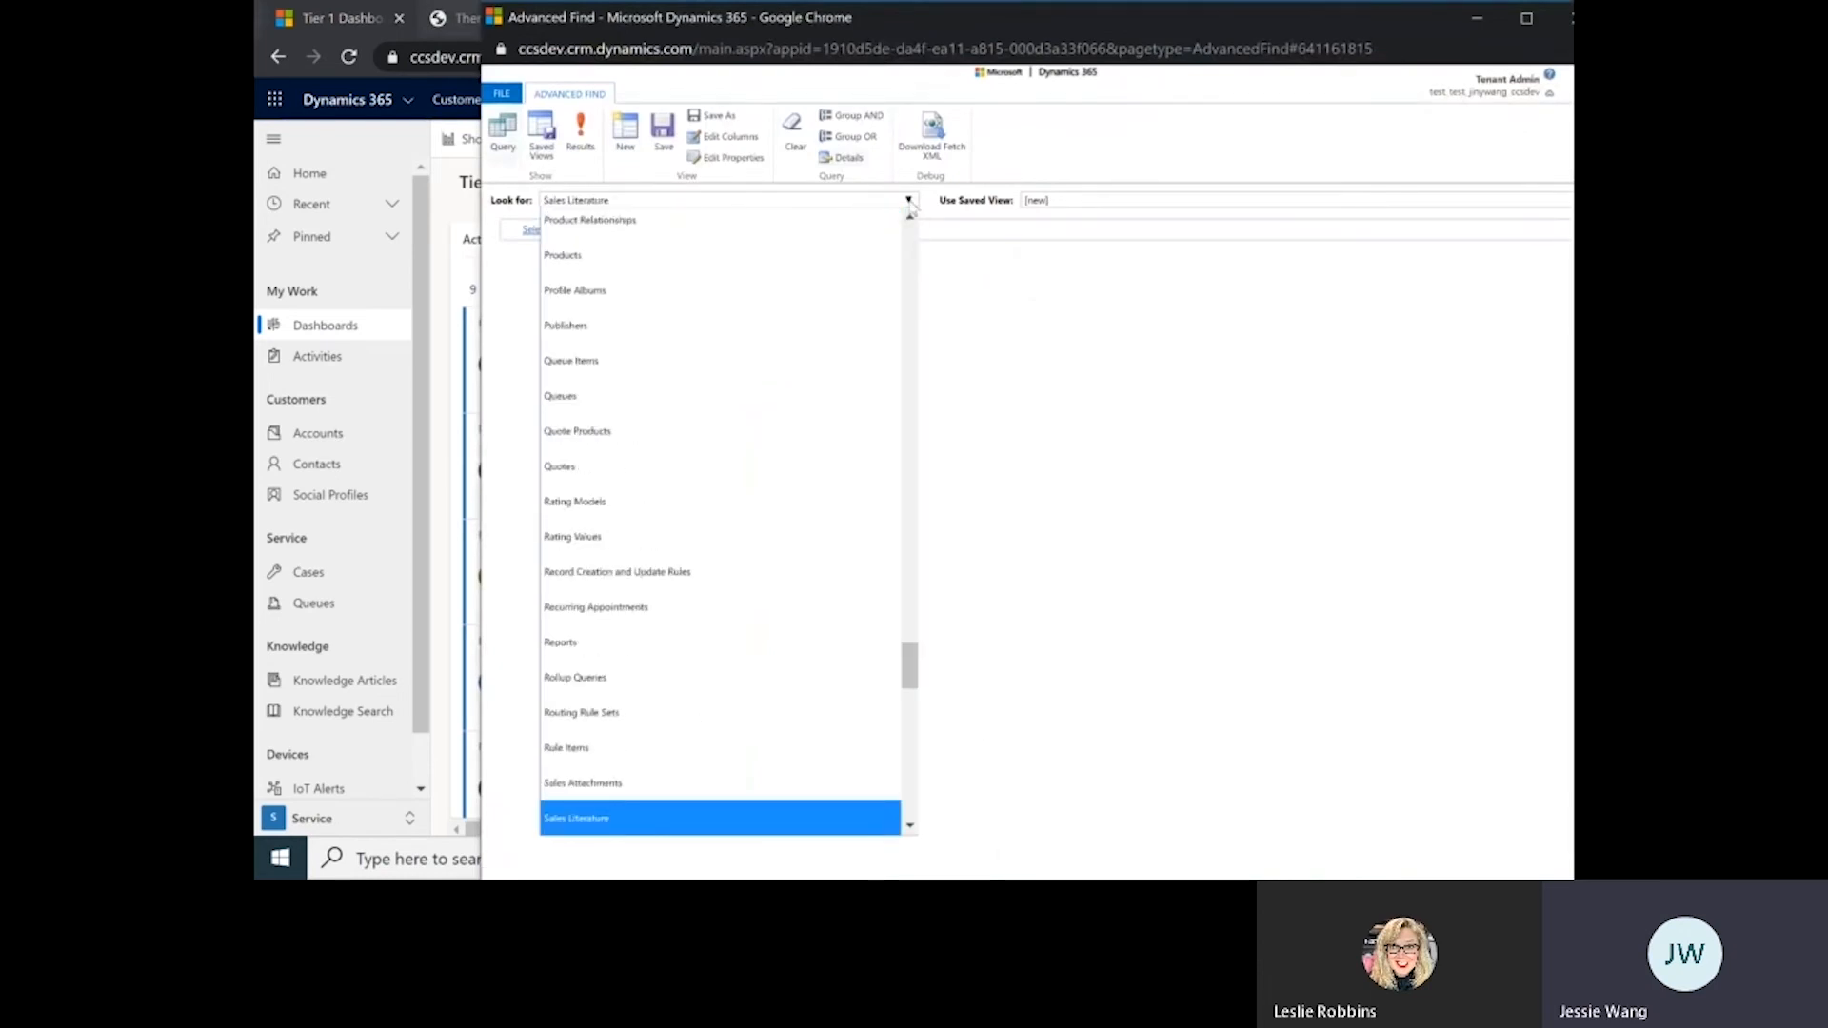
key("s")
key("s")
key("s")
key("s")
key("s")
key("s")
key("s")
key("s")
key("s")
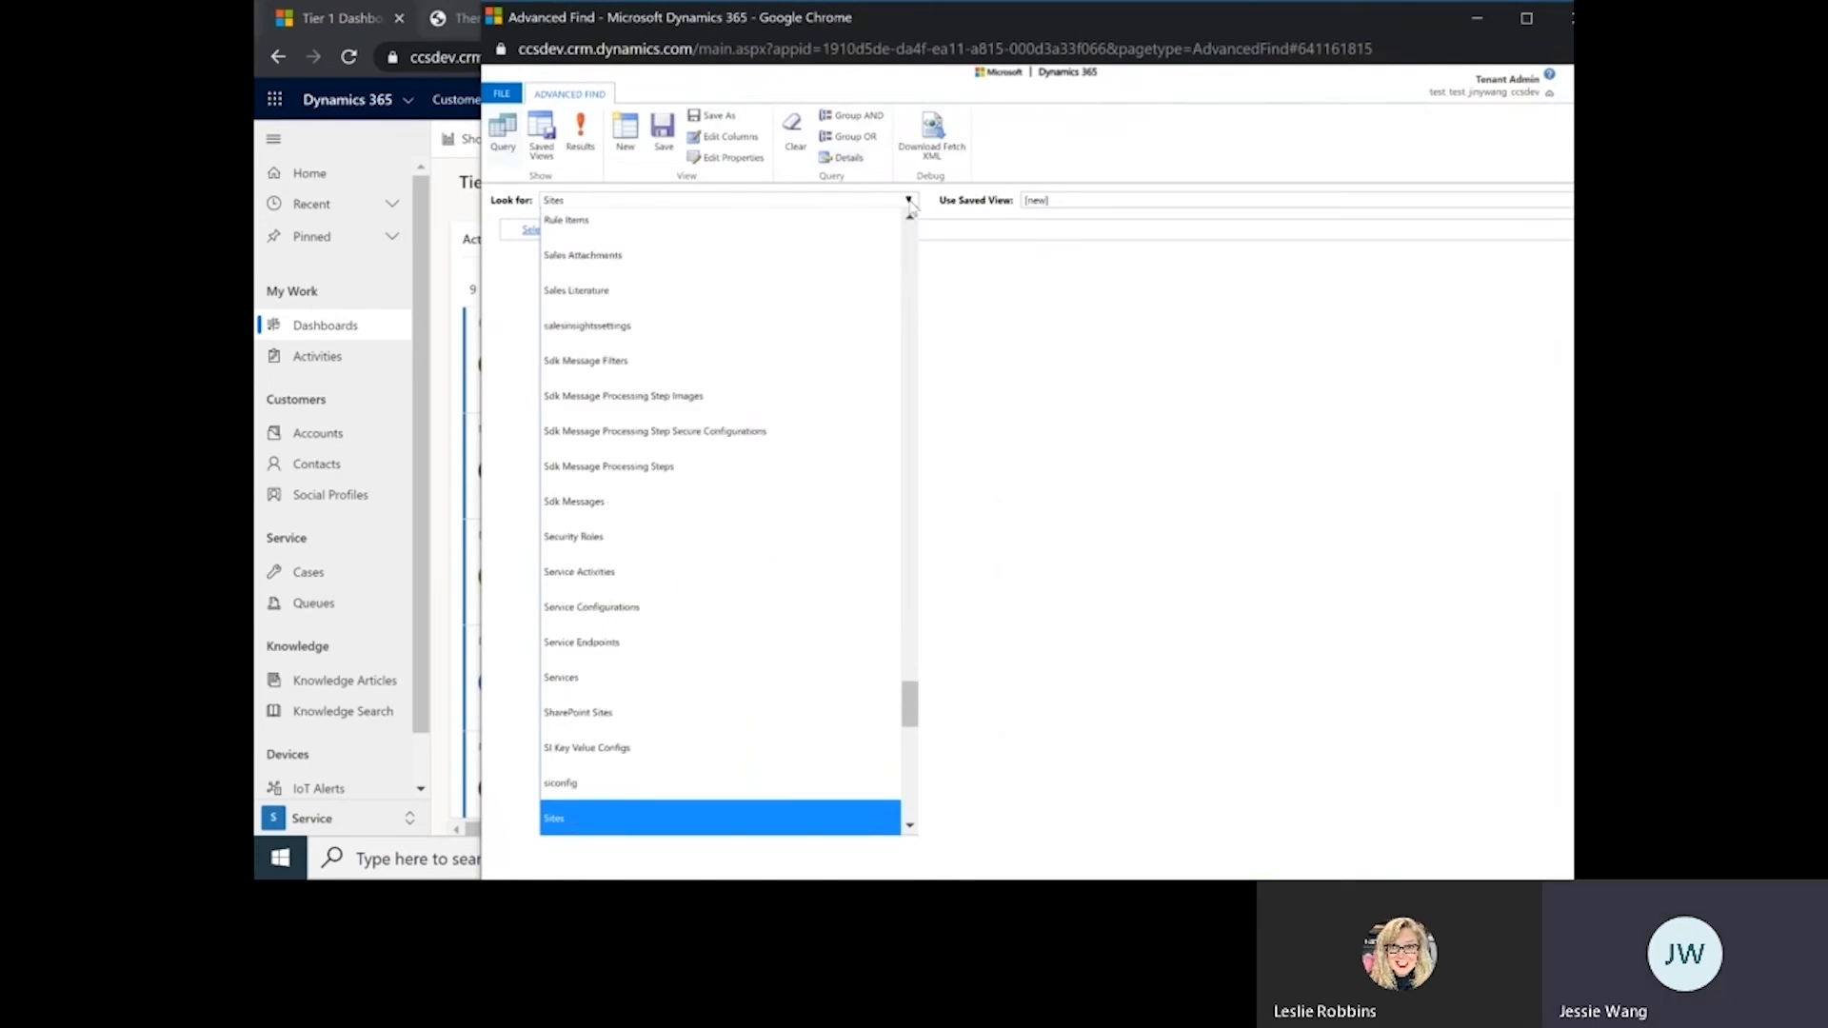
key("Return")
left_click(578, 138)
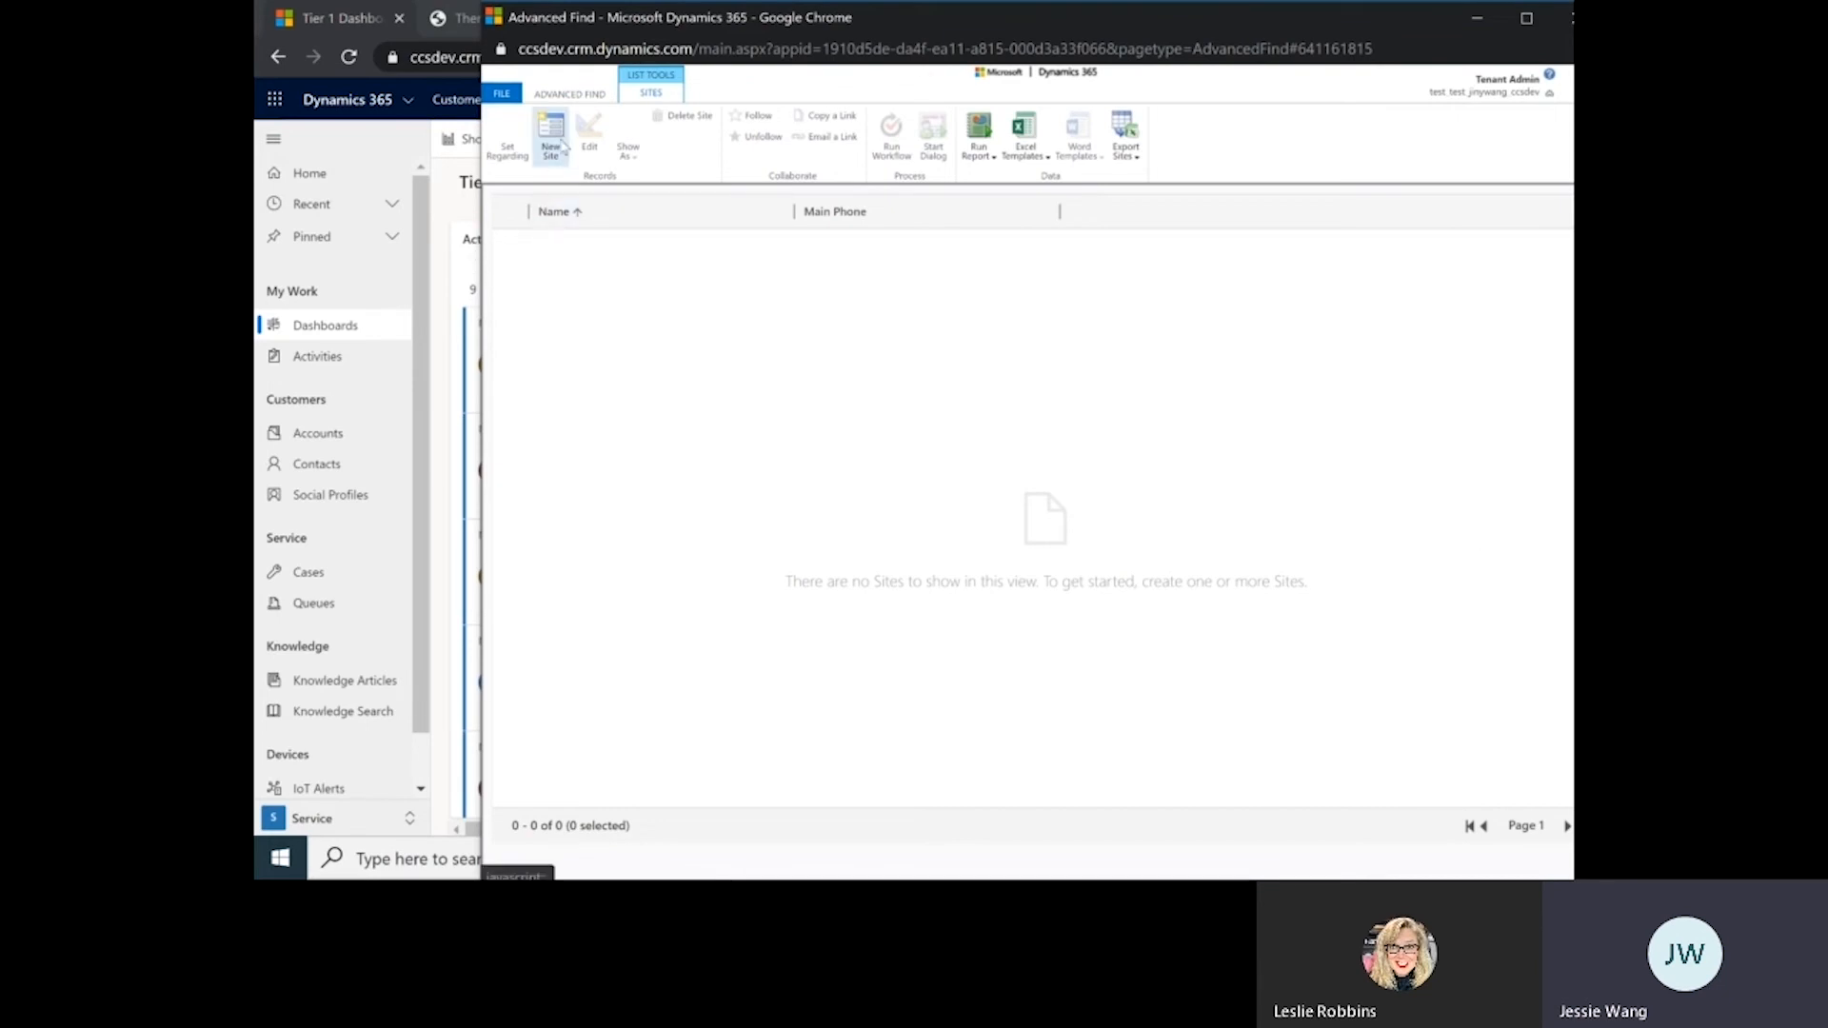
Step: Create a new site record named Test Site and save it
left_click(560, 143)
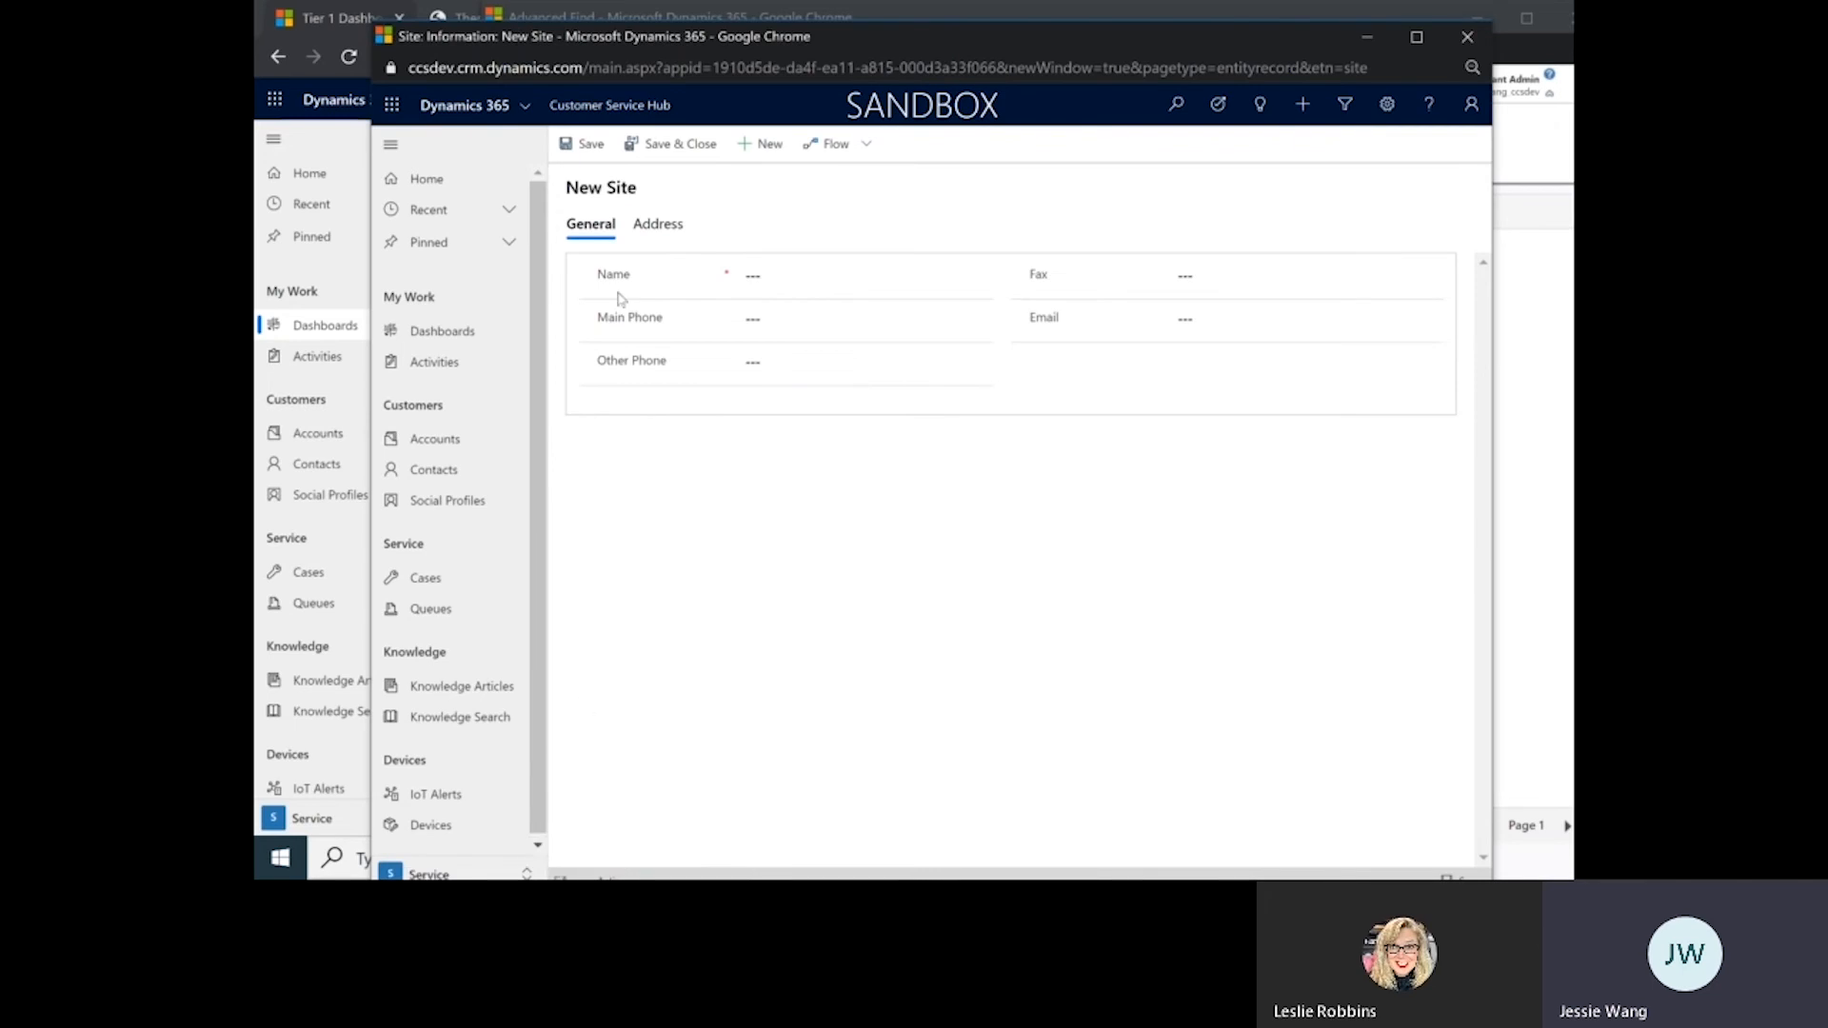
left_click(785, 270)
type("Test Site")
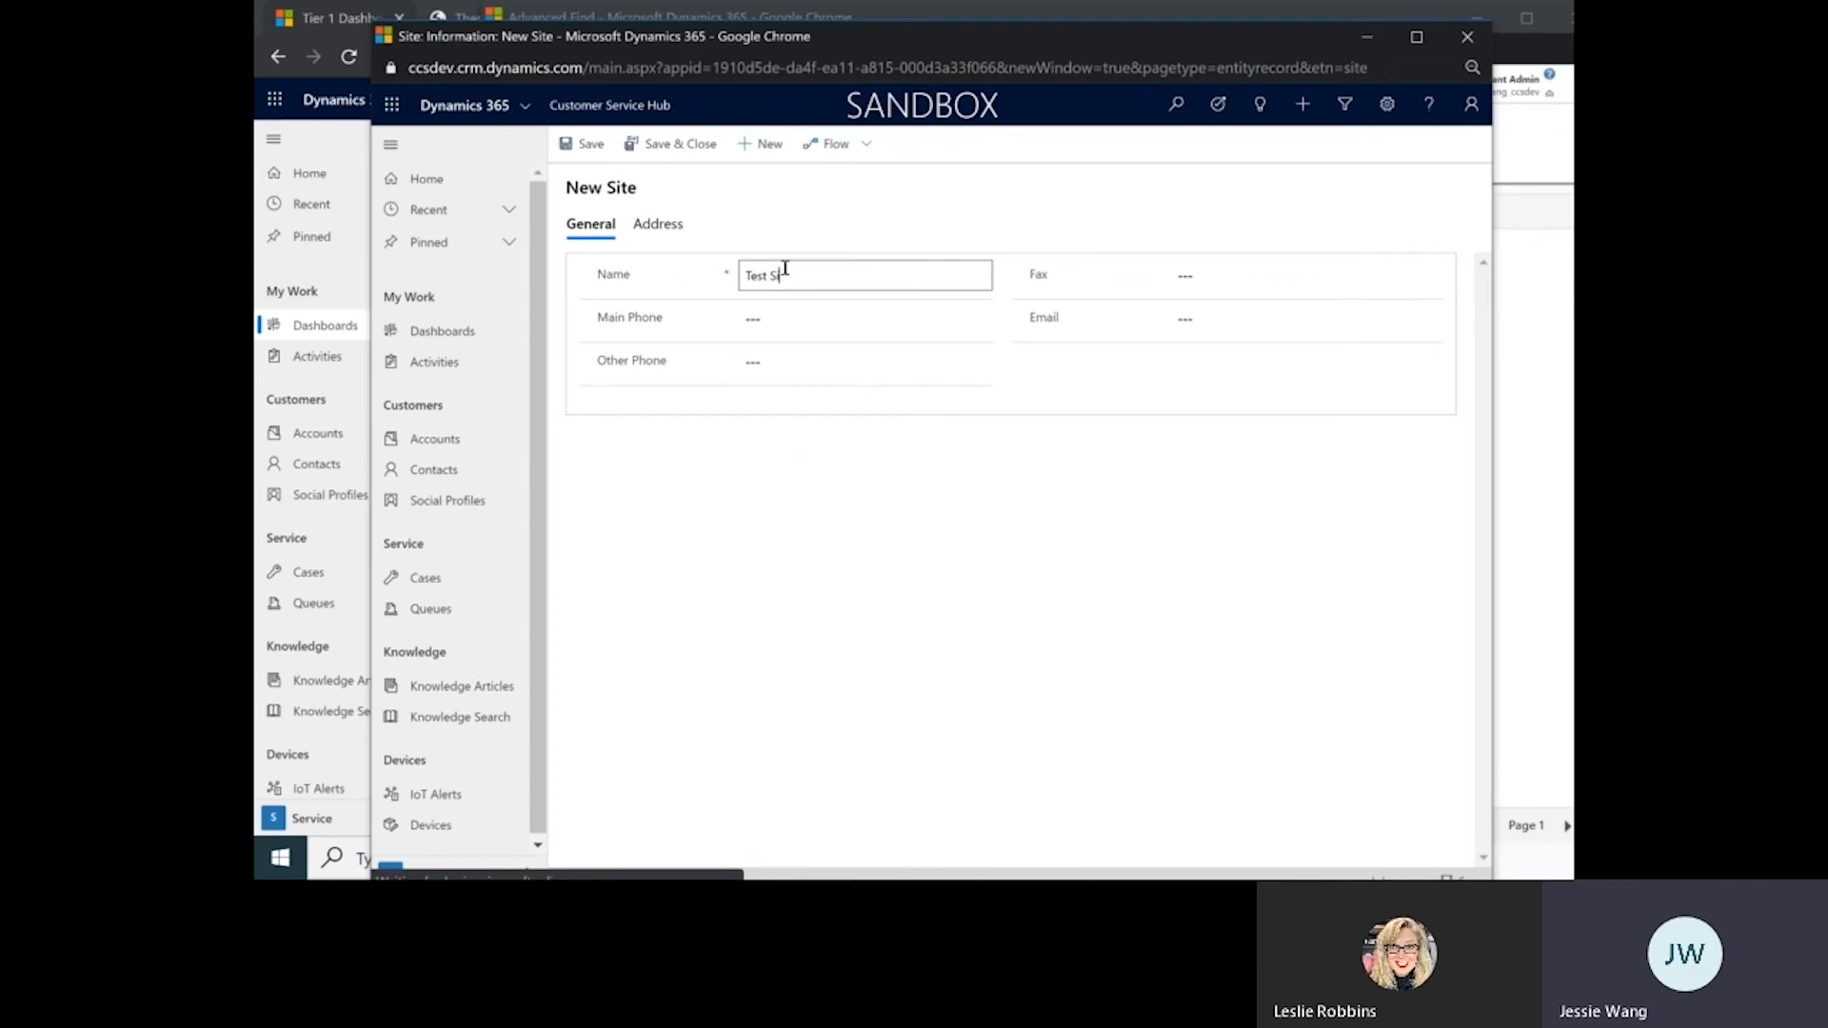
left_click(571, 144)
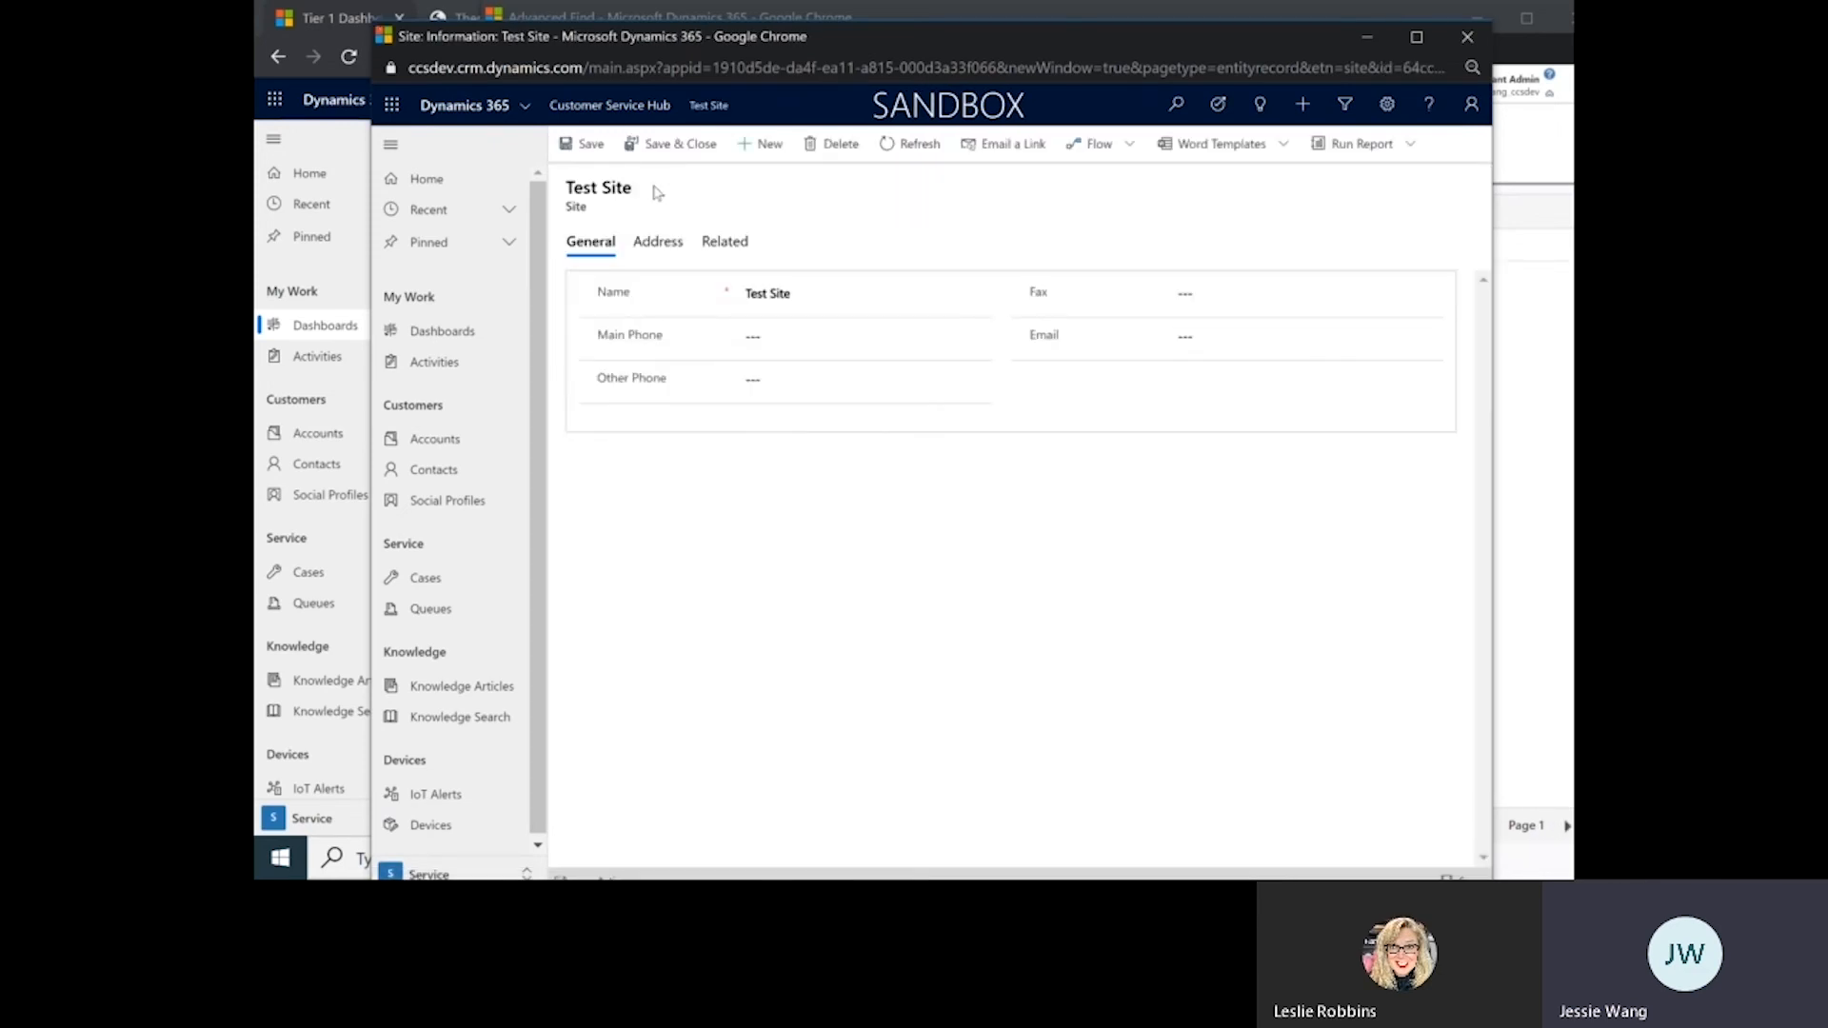
Step: Enter the street line and city in the primary address of Test Site
left_click(672, 252)
left_click(780, 327)
type("100 m")
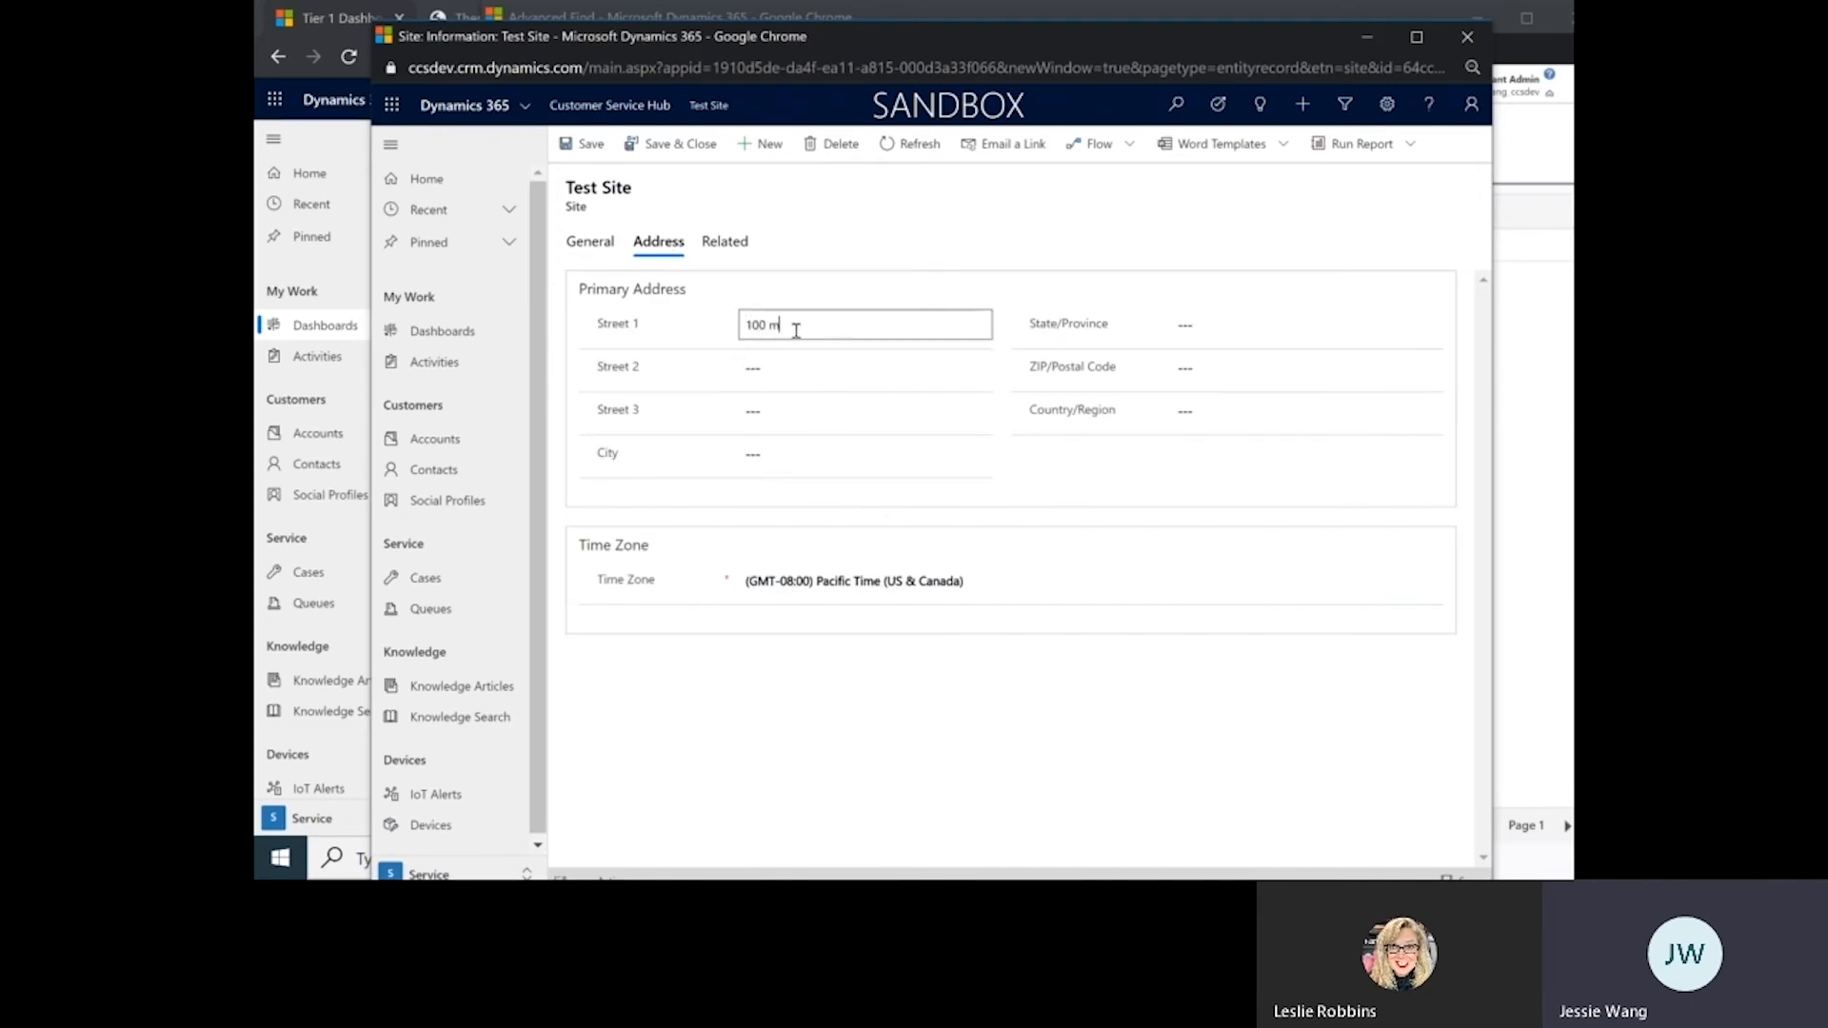
key("BackSpace")
type("MSFT way")
left_click(816, 455)
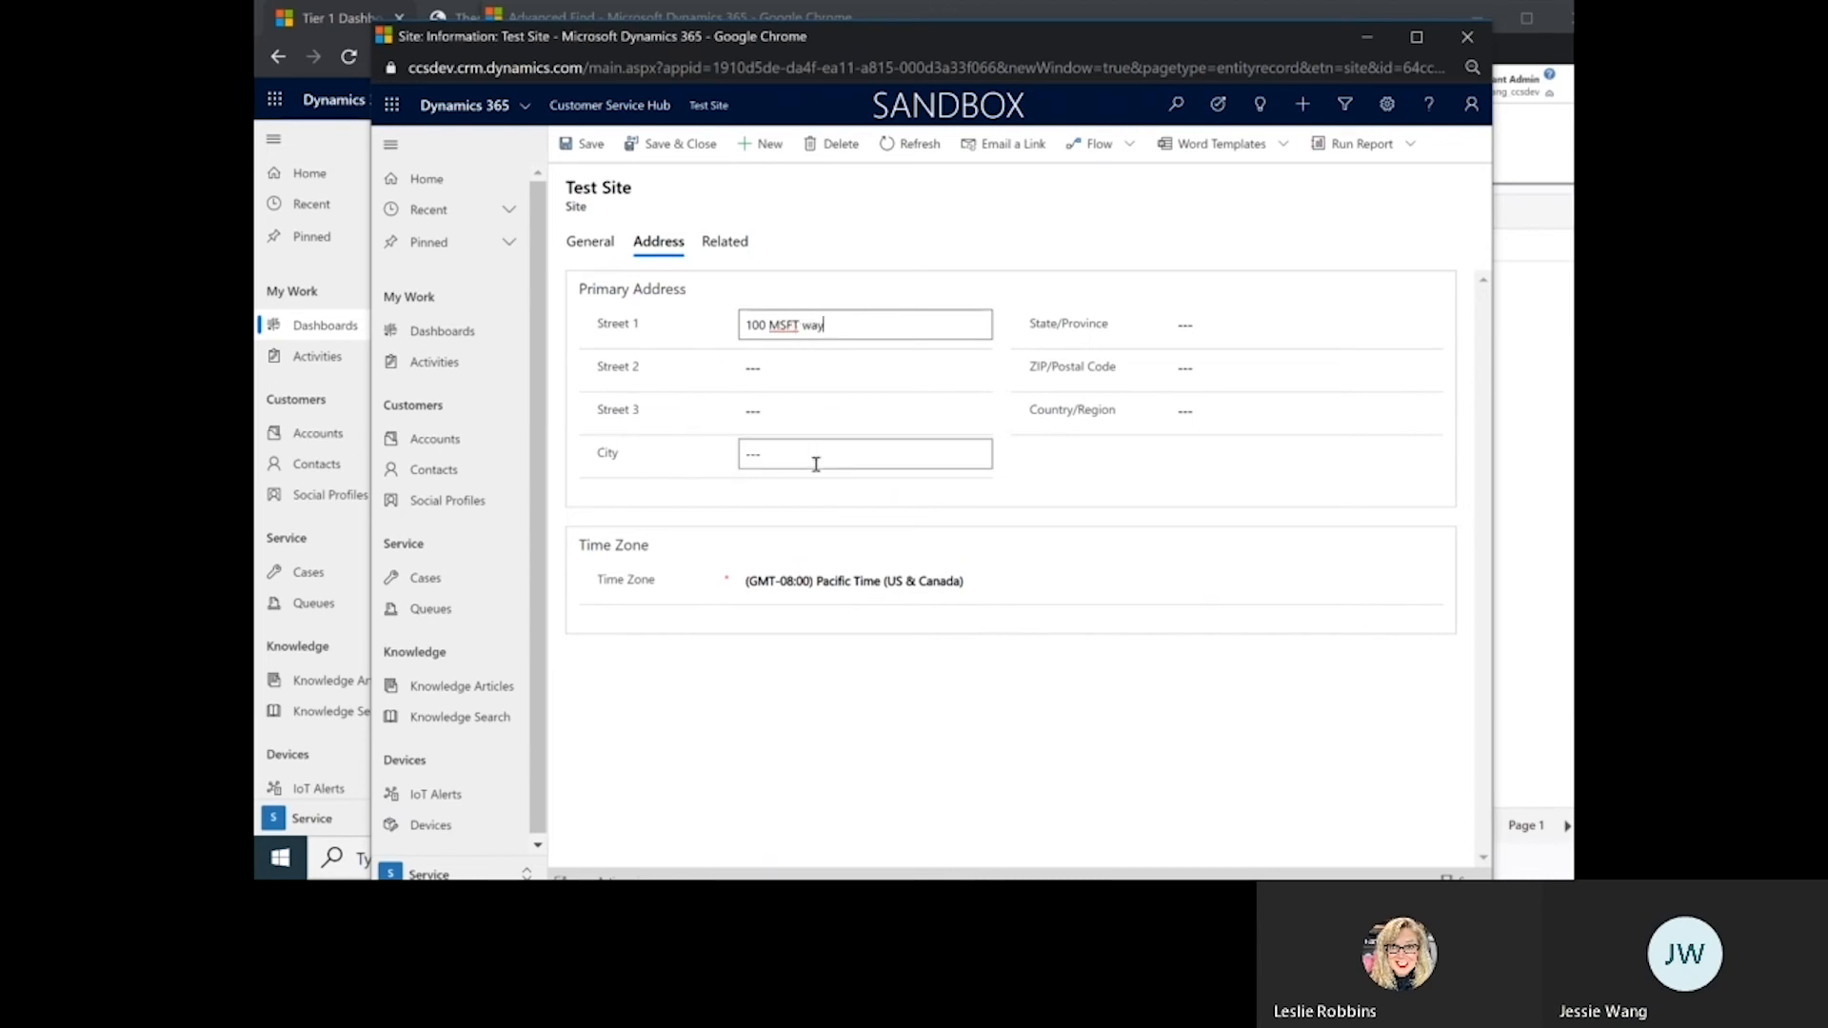
type("Redmond")
Step: Fill in the state, postal code and country of the site's primary address and save the record
left_click(1186, 324)
type("WA")
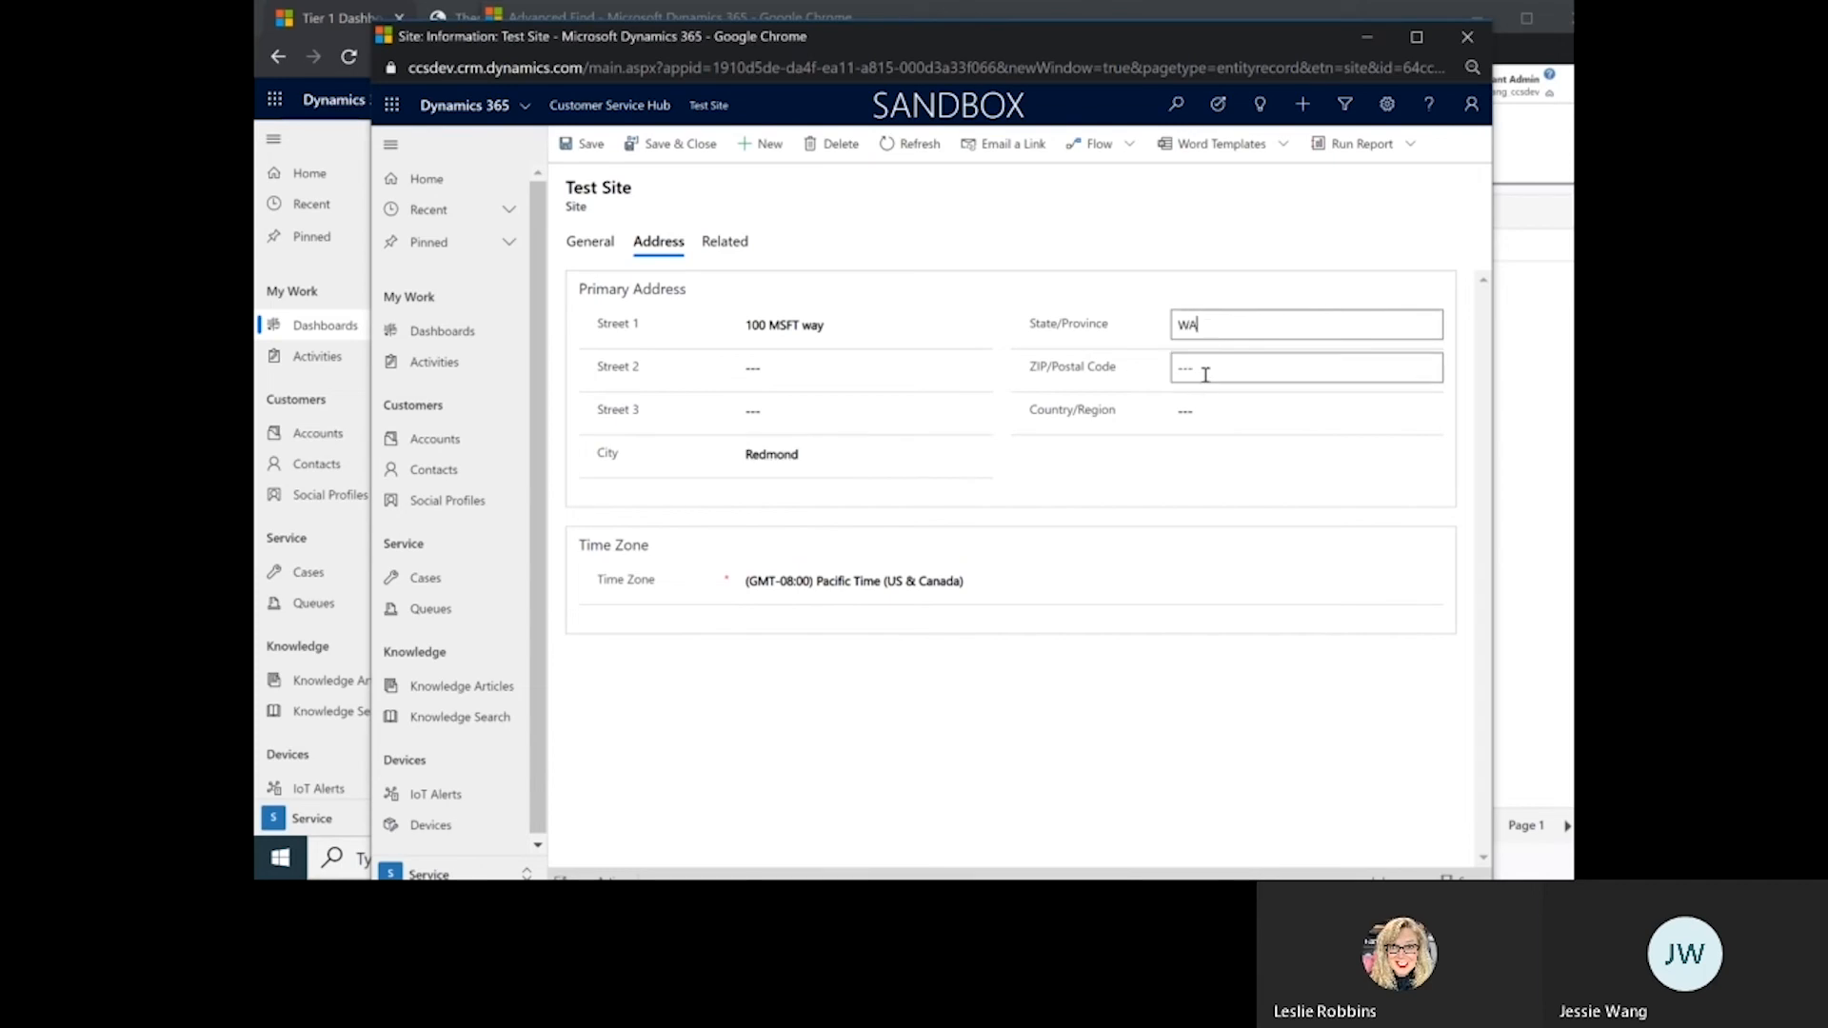
left_click(1205, 374)
type("98003")
left_click(1228, 414)
type("USA")
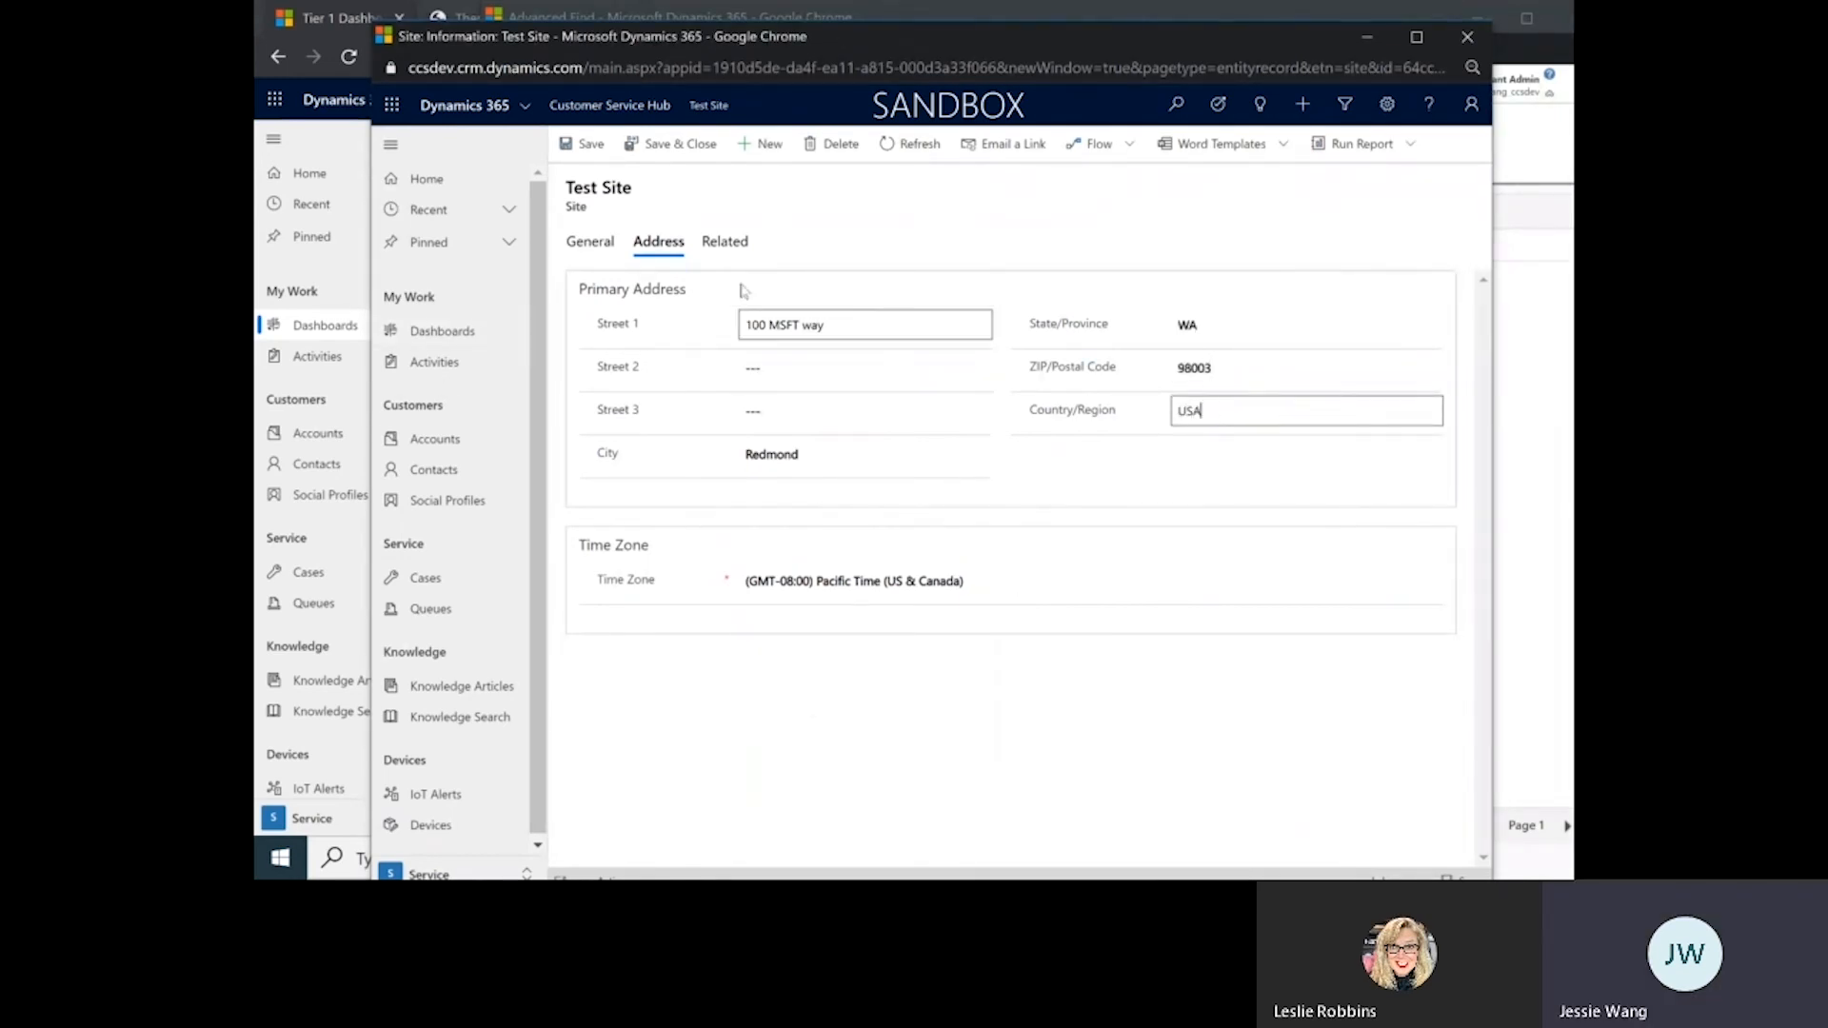
left_click(589, 147)
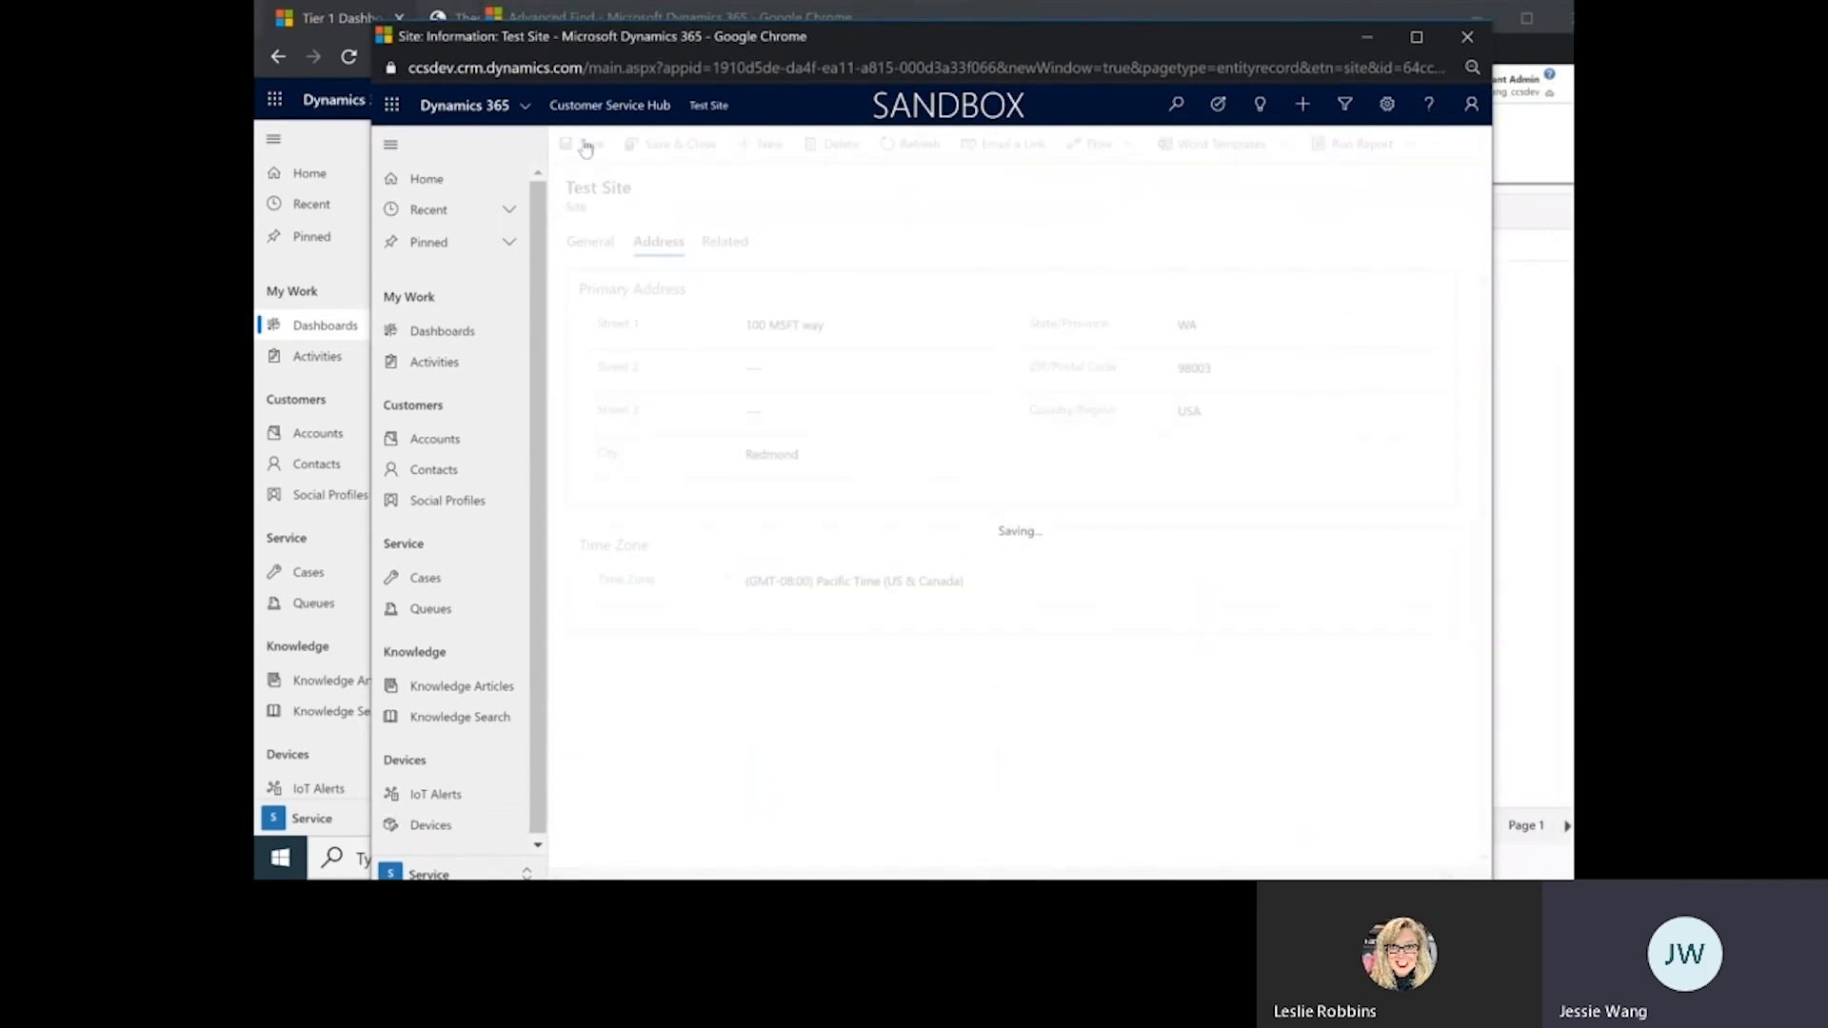